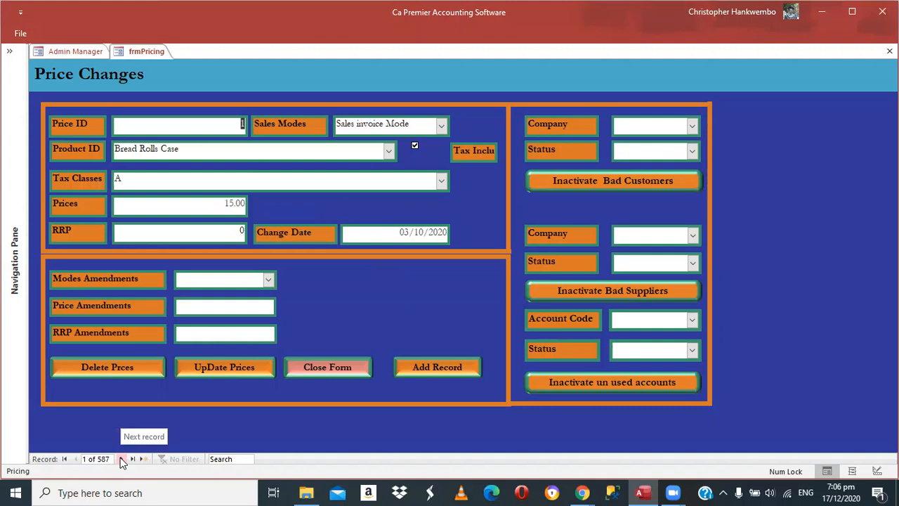
Step: In price record 6, select product ALWAYS MAXI 4 X (4 X LONG 9) and assign tax class A
{"action": "left_click", "coordinate": [122, 459]}
{"action": "left_click", "coordinate": [122, 458]}
{"action": "left_click", "coordinate": [121, 459]}
{"action": "left_click", "coordinate": [122, 459]}
{"action": "left_click", "coordinate": [121, 459]}
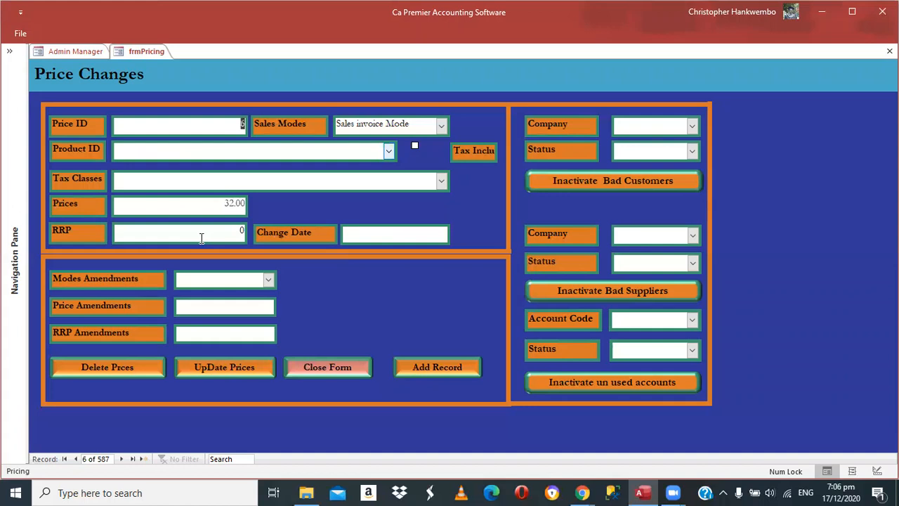
{"action": "key", "text": "Tab"}
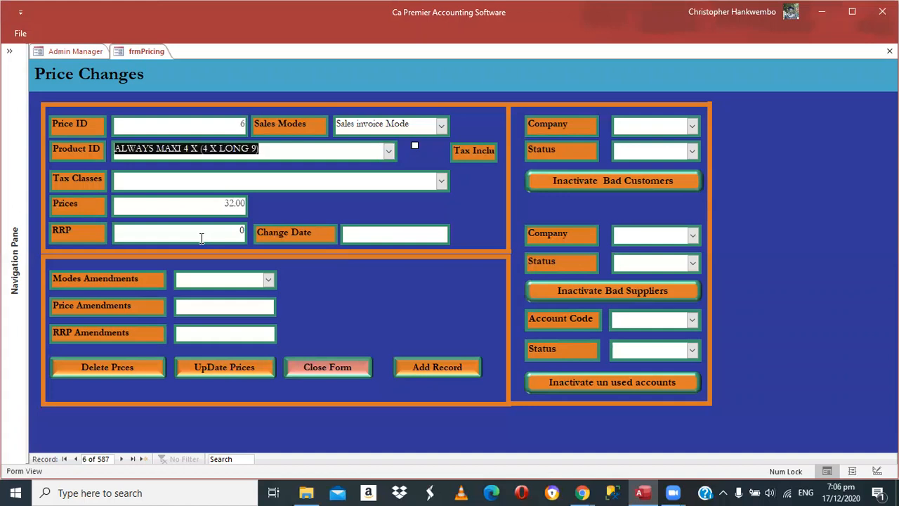
{"action": "key", "text": "Tab"}
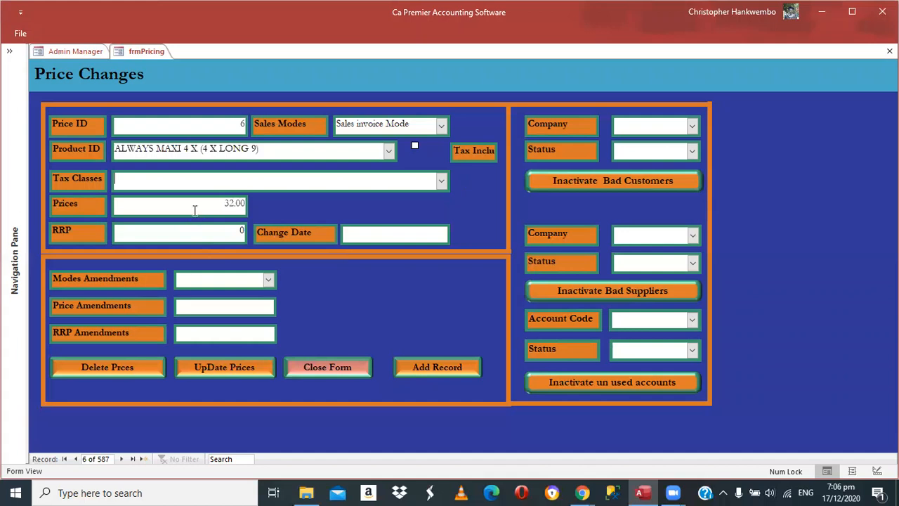
{"action": "type", "text": "A"}
{"action": "key", "text": "Tab"}
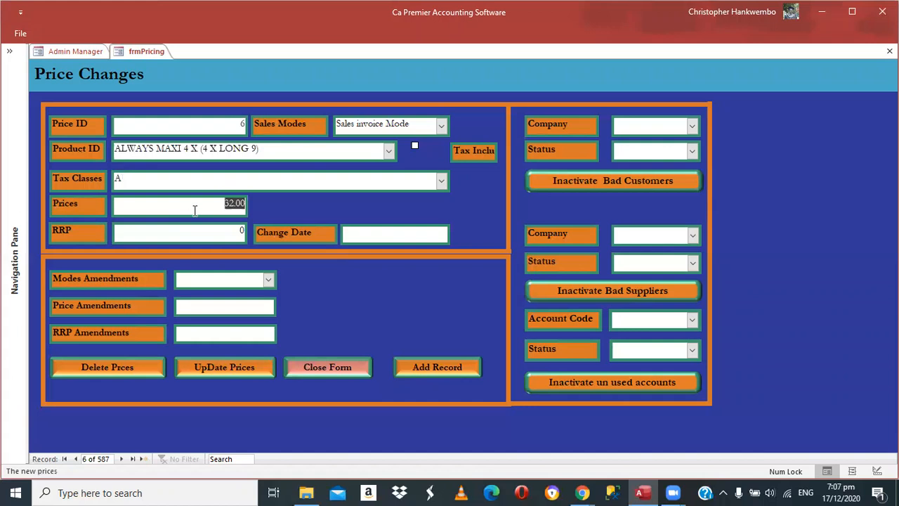
Step: Set the price of ALWAYS MAXI 4 X (4 X LONG 9) to 40, acknowledging the VAT notice and leaving the RRP as is
{"action": "type", "text": "40"}
{"action": "key", "text": "Tab"}
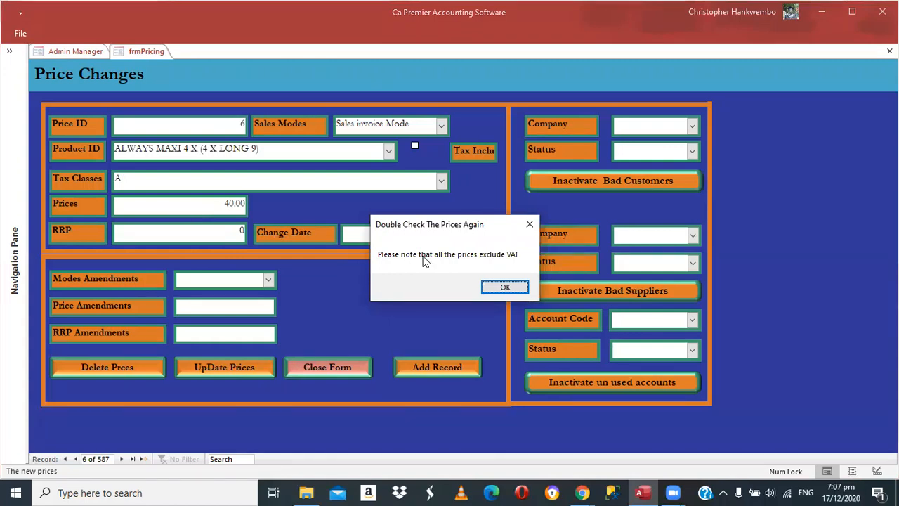
{"action": "key", "text": "Return"}
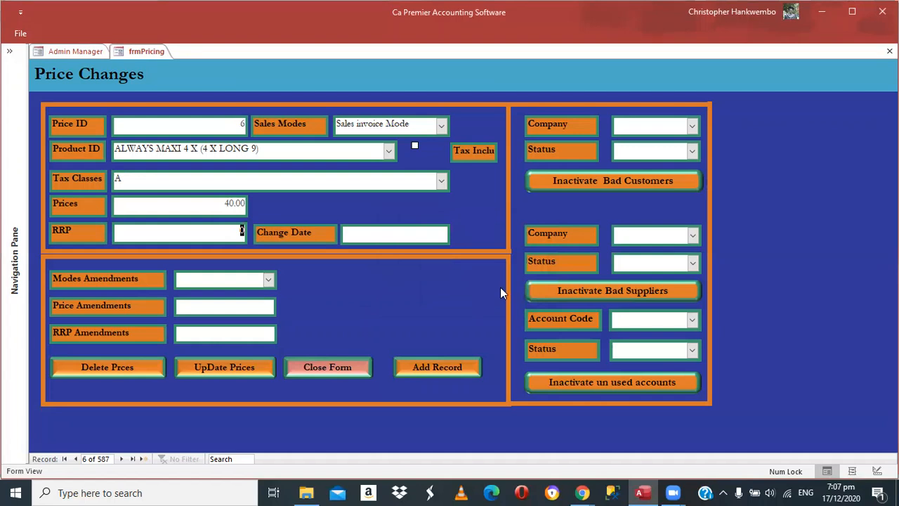
{"action": "key", "text": "Tab"}
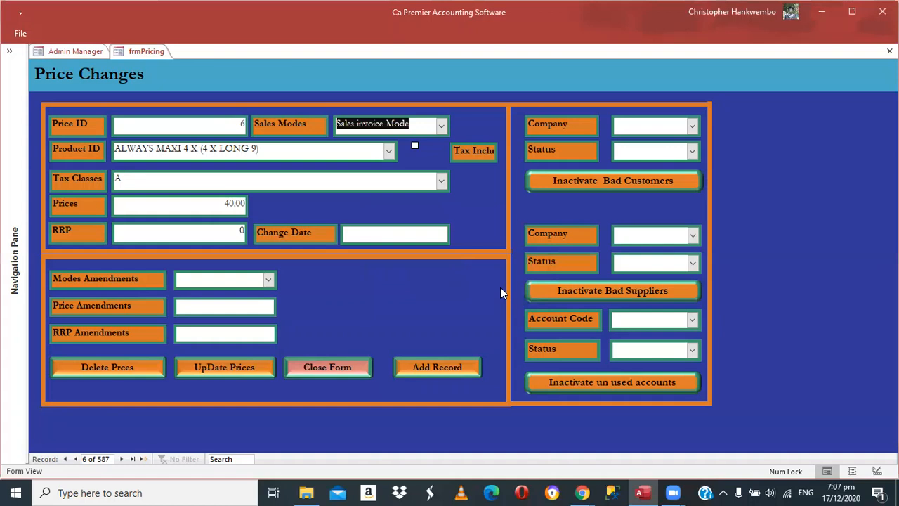
Step: Mark the price as tax inclusive and set the change date to 17/12/2020
{"action": "left_click", "coordinate": [415, 148]}
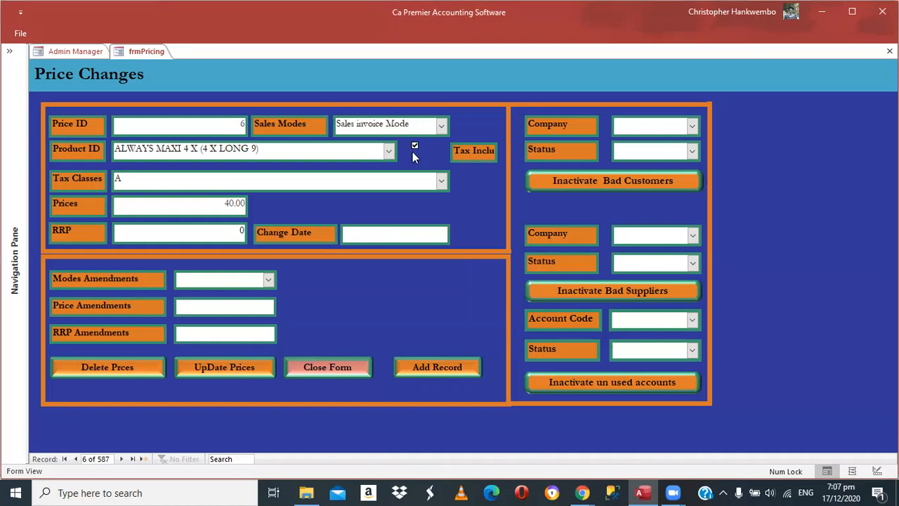
{"action": "left_click", "coordinate": [347, 242]}
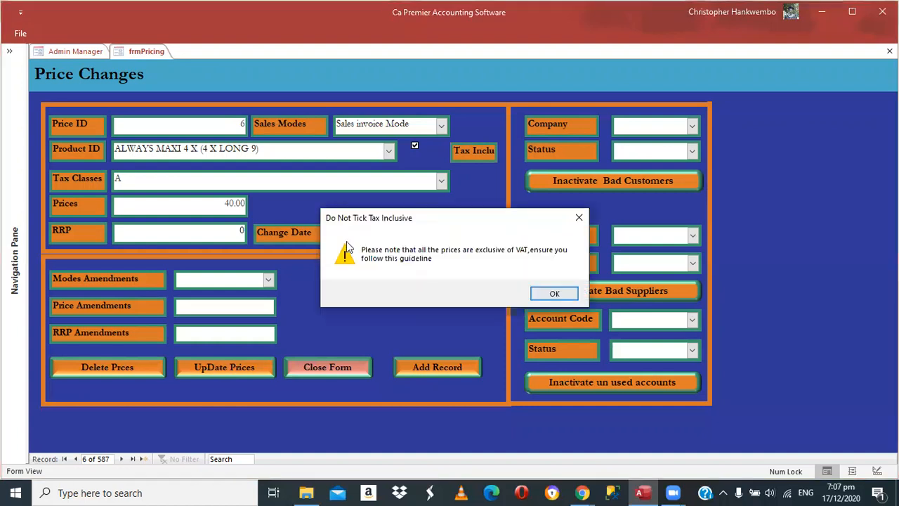
{"action": "key", "text": "Return"}
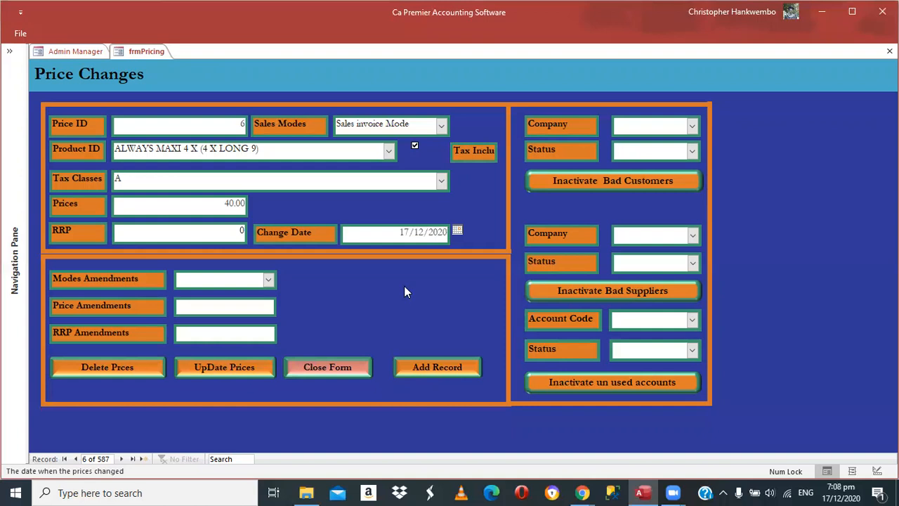
Step: Move to a blank price record and back to the first one, and close the Price Changes form
{"action": "left_click", "coordinate": [432, 372]}
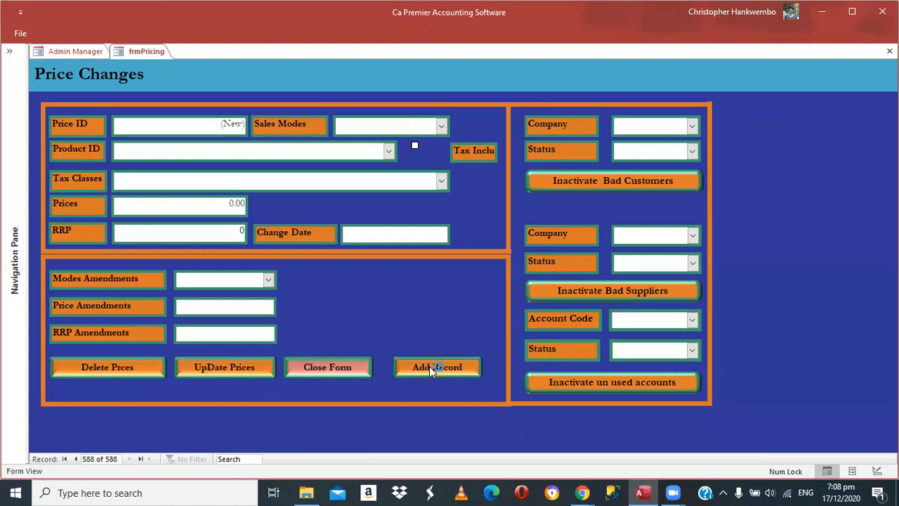
{"action": "left_click", "coordinate": [64, 459]}
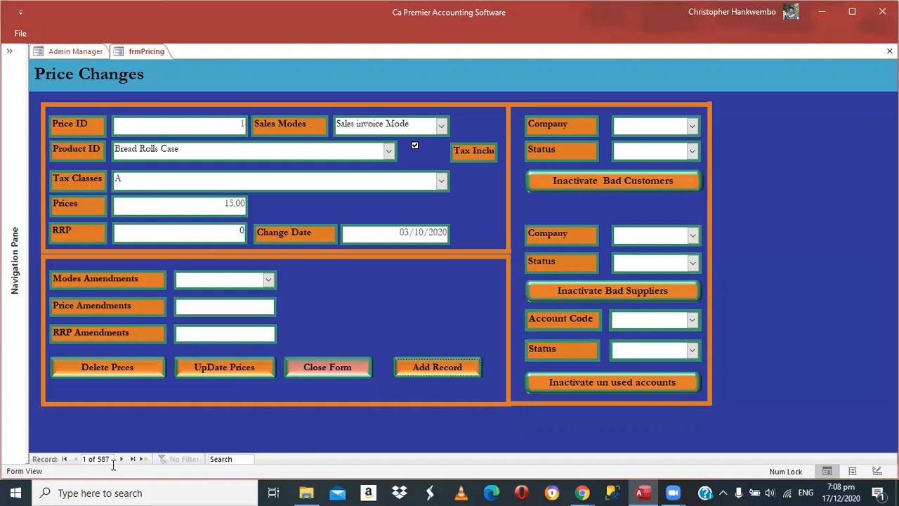
{"action": "left_click", "coordinate": [338, 371]}
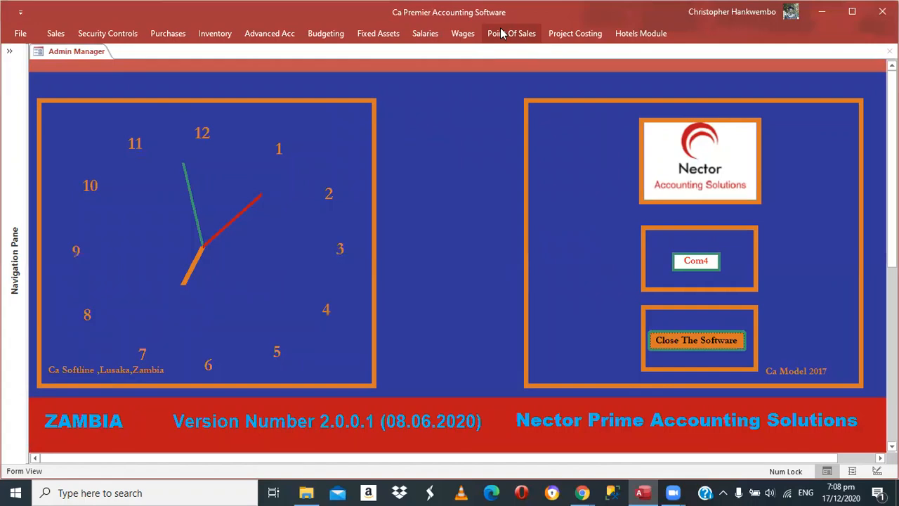
Step: Open the Point Of Sales module and set up a sale in Sales invoice Mode from the Main Stores warehouse
{"action": "left_click", "coordinate": [501, 34]}
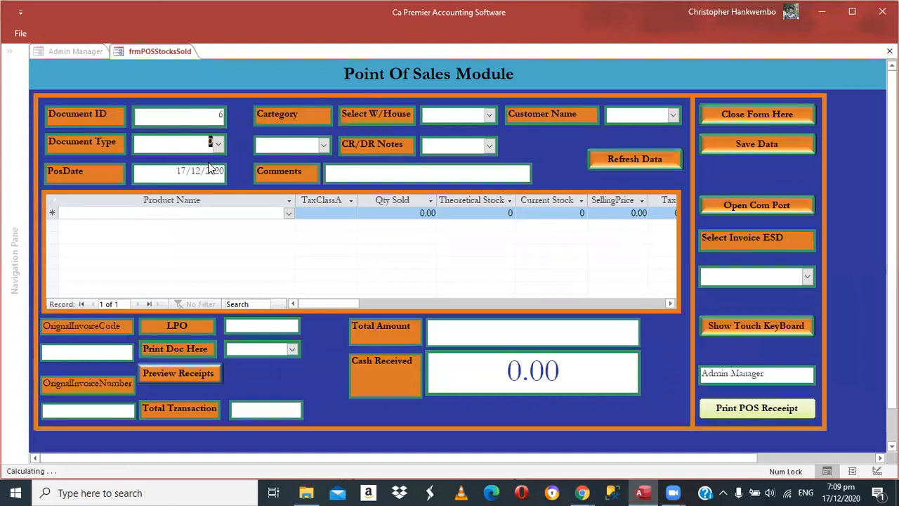
{"action": "key", "text": "Tab"}
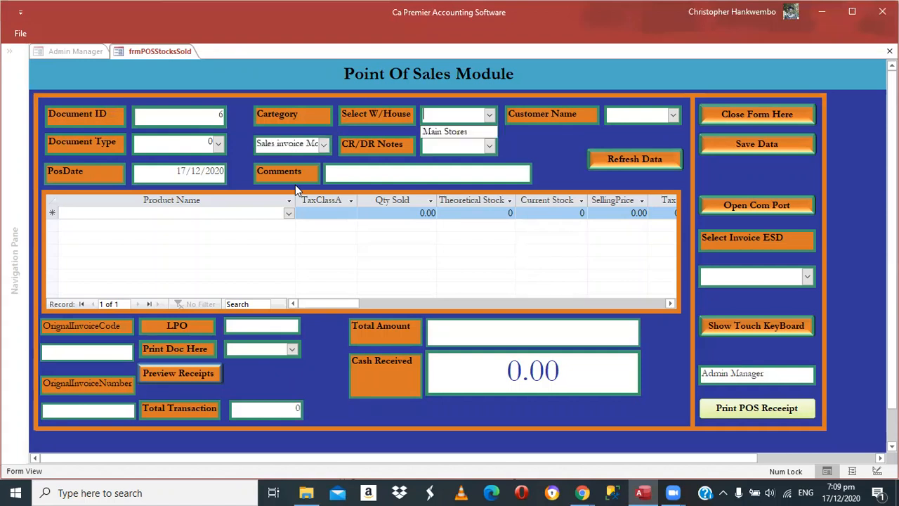
{"action": "left_click", "coordinate": [437, 133]}
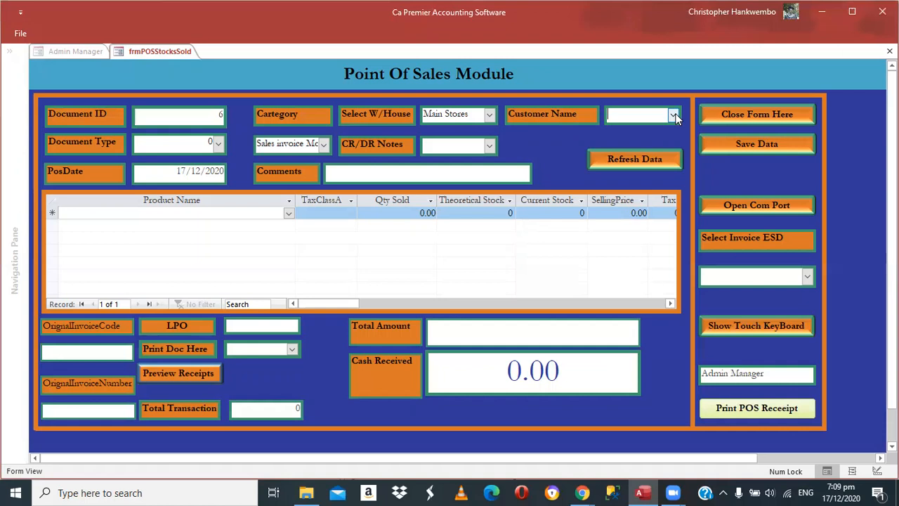
Step: Enter Bread Rolls Case as the first sale line with a quantity sold of 10
{"action": "left_click", "coordinate": [288, 212]}
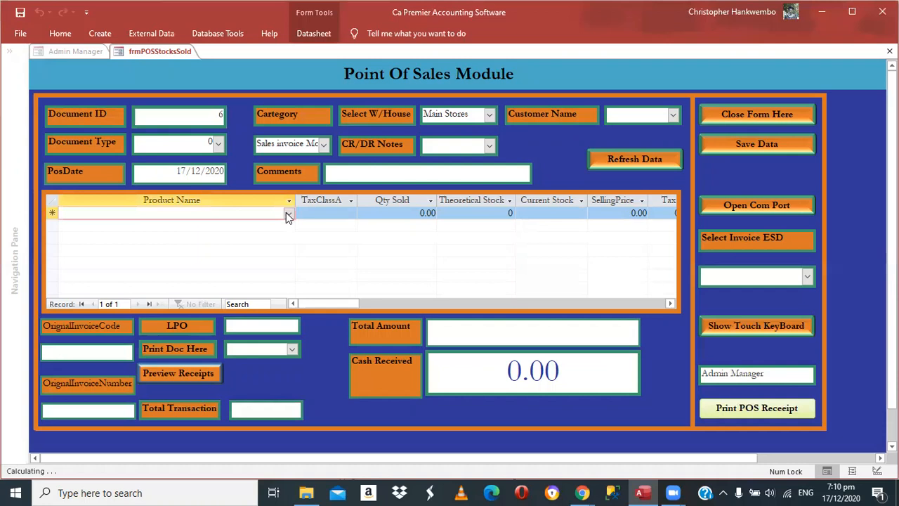
{"action": "left_click", "coordinate": [165, 230]}
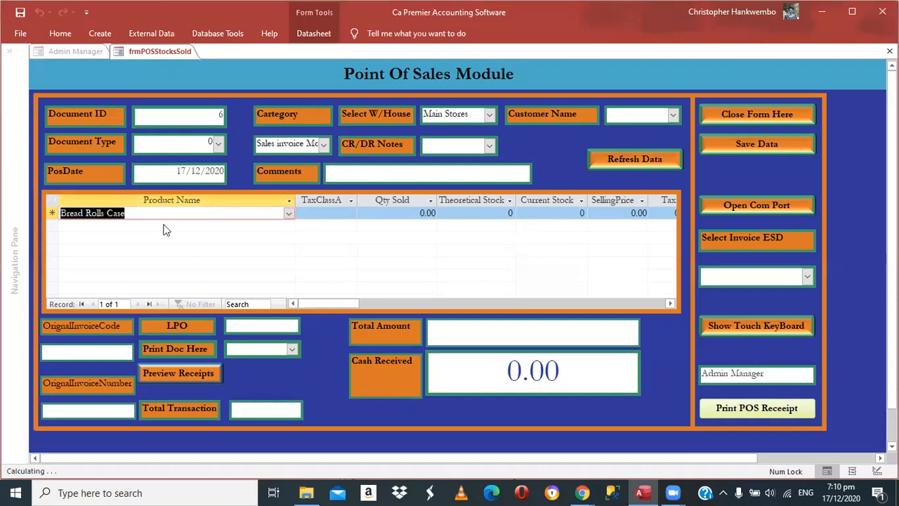
{"action": "key", "text": "Tab"}
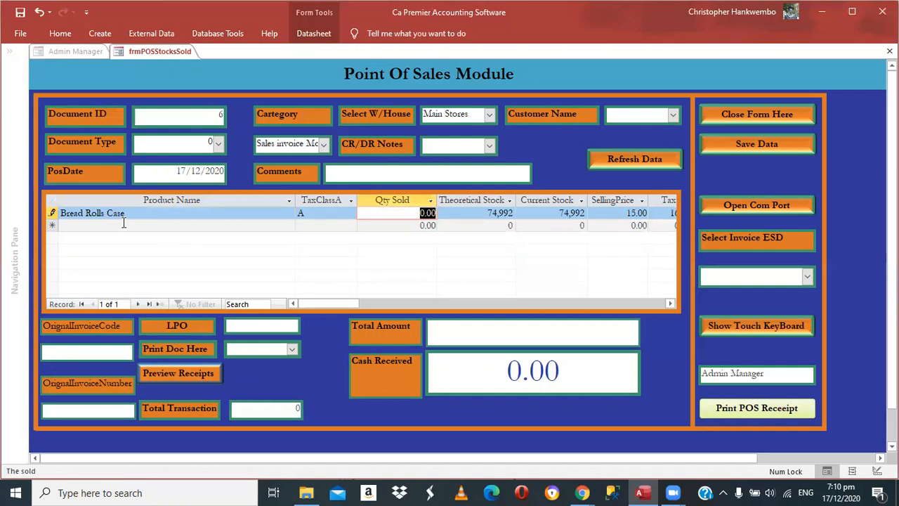
{"action": "type", "text": "10"}
Step: Add 9 Kat Tat Rulokat Chocolate X 6 as the second sale line with a quantity of 1
{"action": "left_click", "coordinate": [123, 224]}
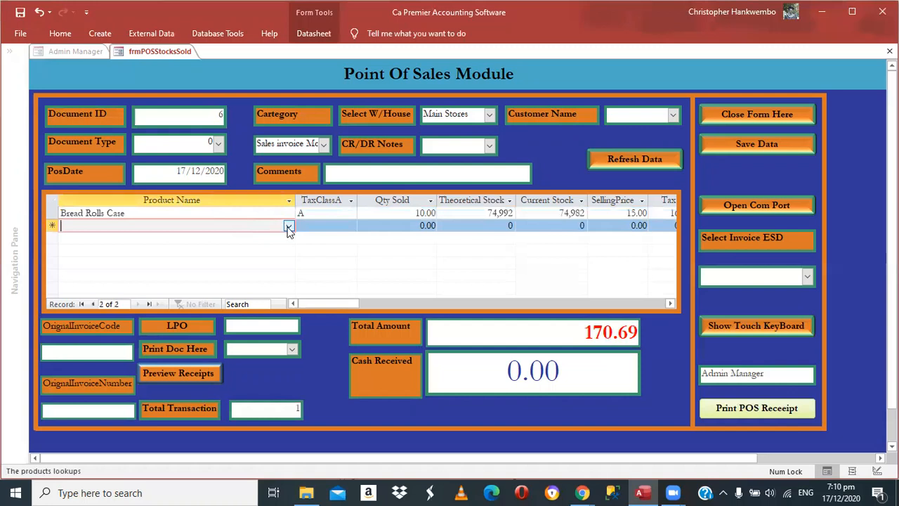
{"action": "left_click", "coordinate": [180, 253]}
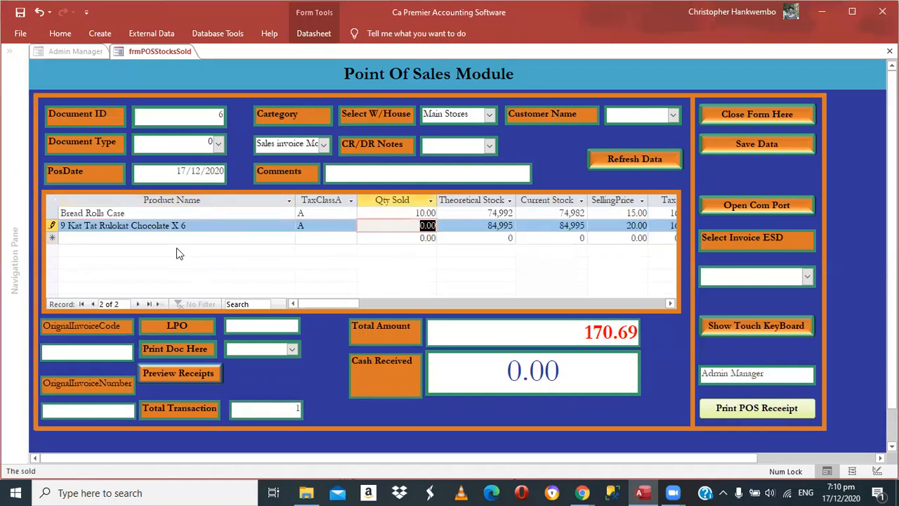
{"action": "type", "text": "1"}
{"action": "key", "text": "Return"}
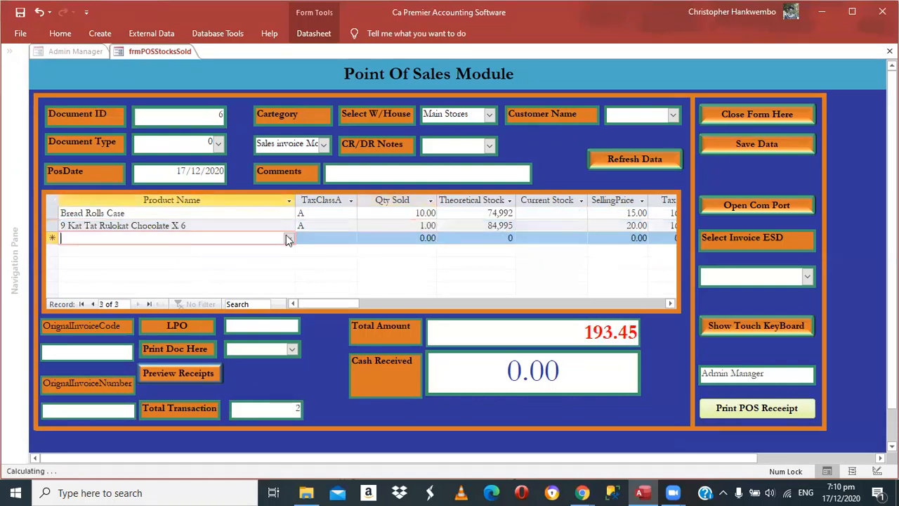
Step: Add 9 Kat Tat Rulokat Coconut X 6 with a quantity of 2, accepting the negative stock balance
{"action": "left_click", "coordinate": [135, 274]}
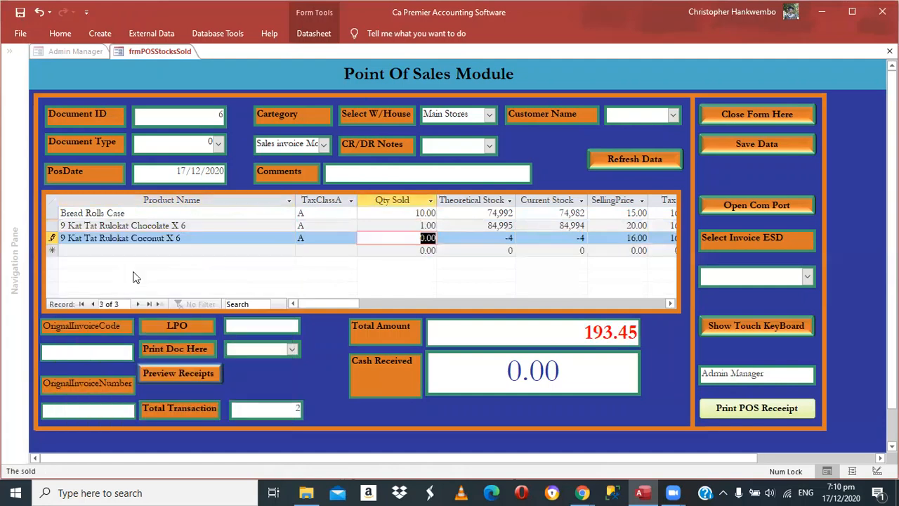
{"action": "type", "text": "2"}
{"action": "key", "text": "Return"}
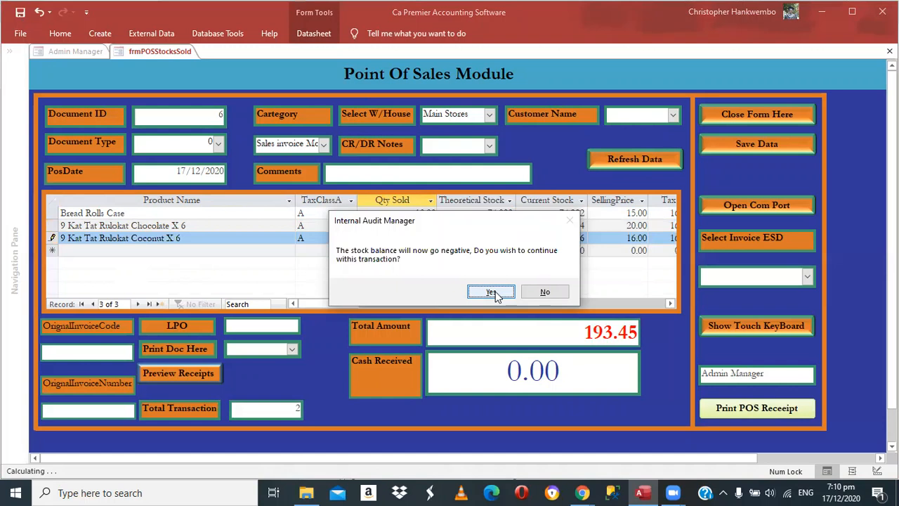
{"action": "left_click", "coordinate": [492, 292]}
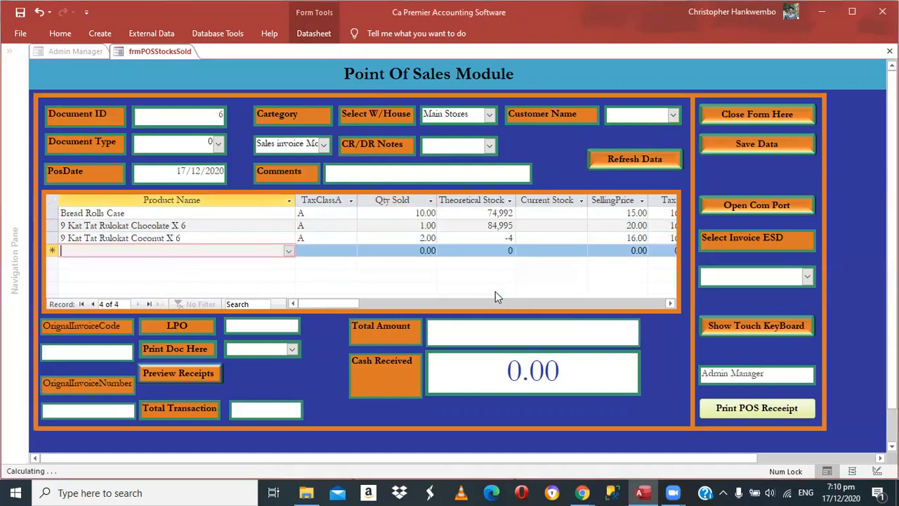
Step: Add ALL GOLD TOMATO&ONION MIX 410GR 1X12 with a quantity of 11, accepting the negative stock balance
{"action": "left_click", "coordinate": [288, 251]}
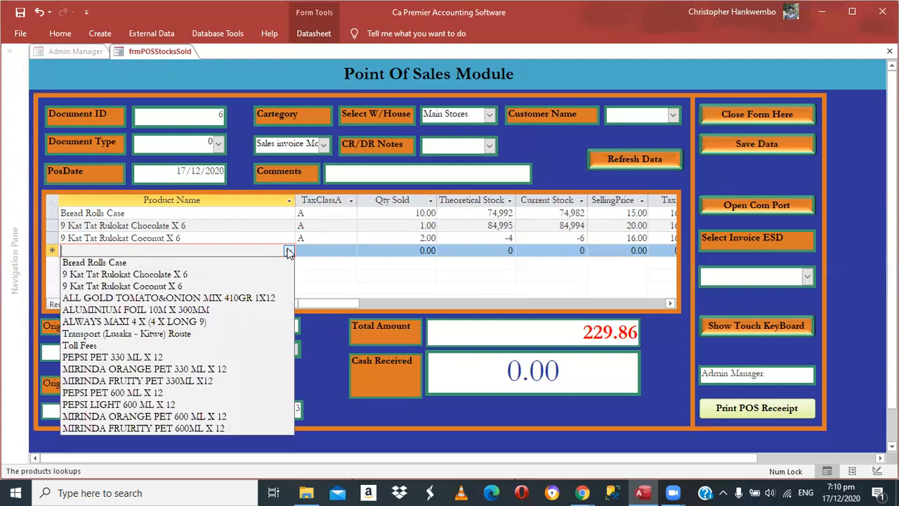
{"action": "left_click", "coordinate": [148, 298]}
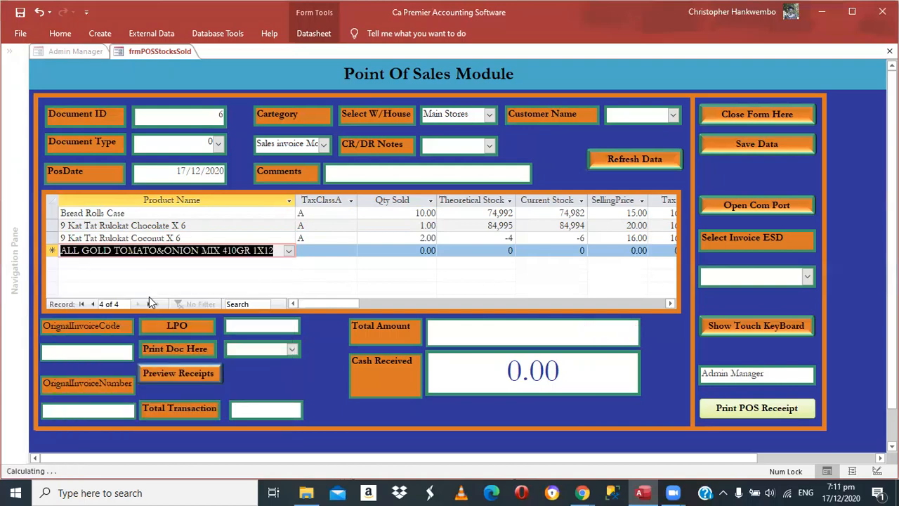
{"action": "key", "text": "Tab"}
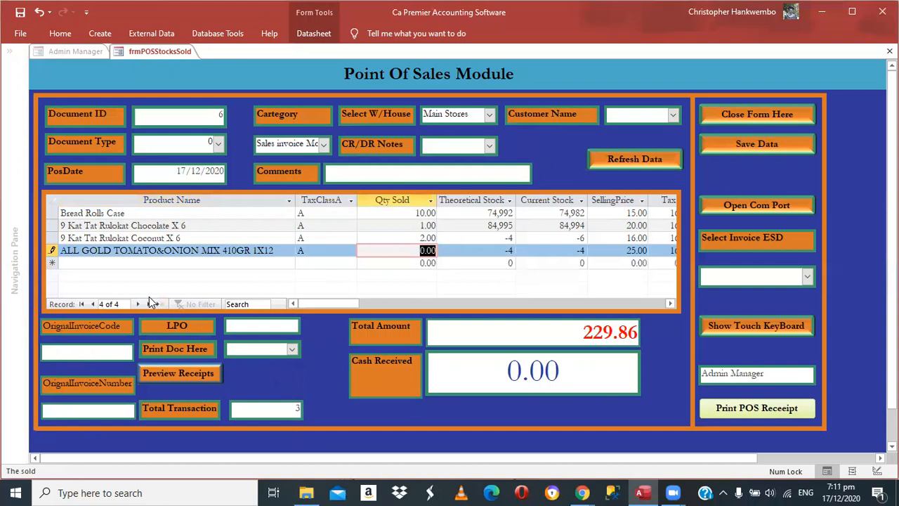
{"action": "type", "text": "10"}
{"action": "key", "text": "BackSpace"}
{"action": "key", "text": "BackSpace"}
{"action": "type", "text": "11"}
{"action": "key", "text": "Tab"}
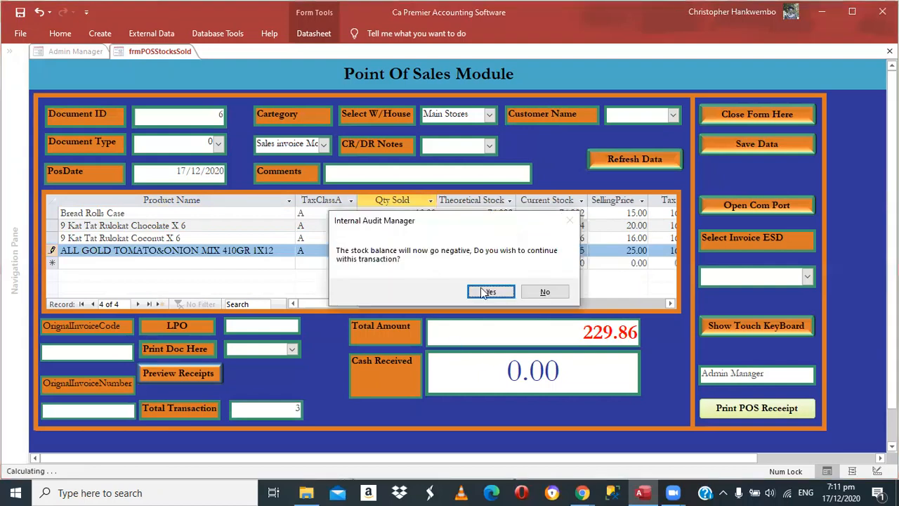
{"action": "left_click", "coordinate": [488, 292]}
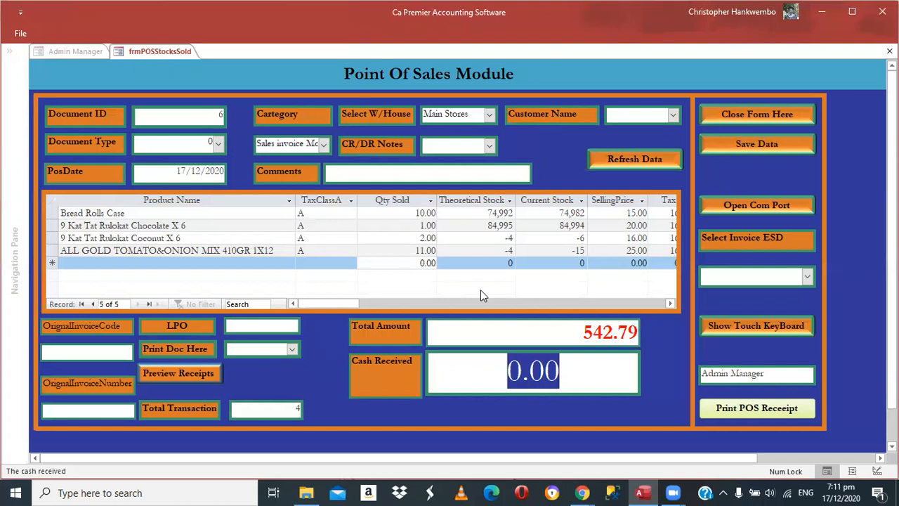
Step: Try to record 500 as the cash received for the sale
{"action": "type", "text": "500"}
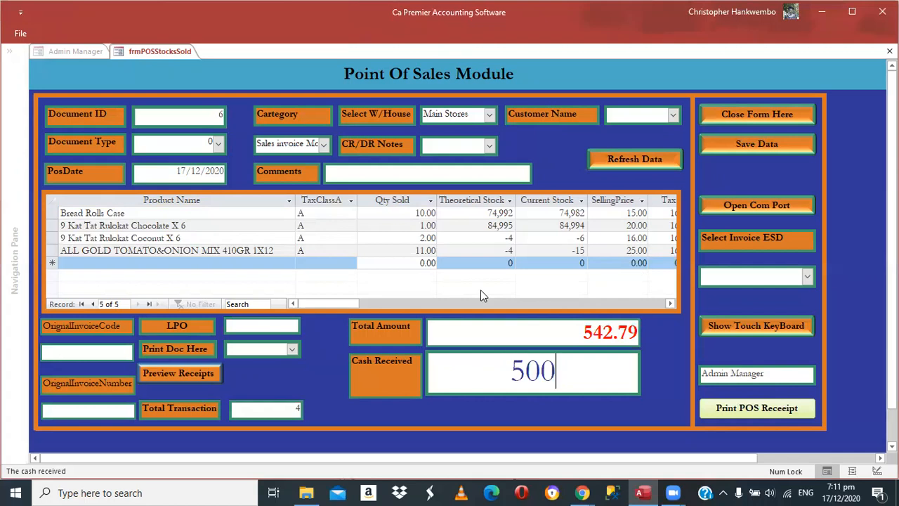
{"action": "key", "text": "Return"}
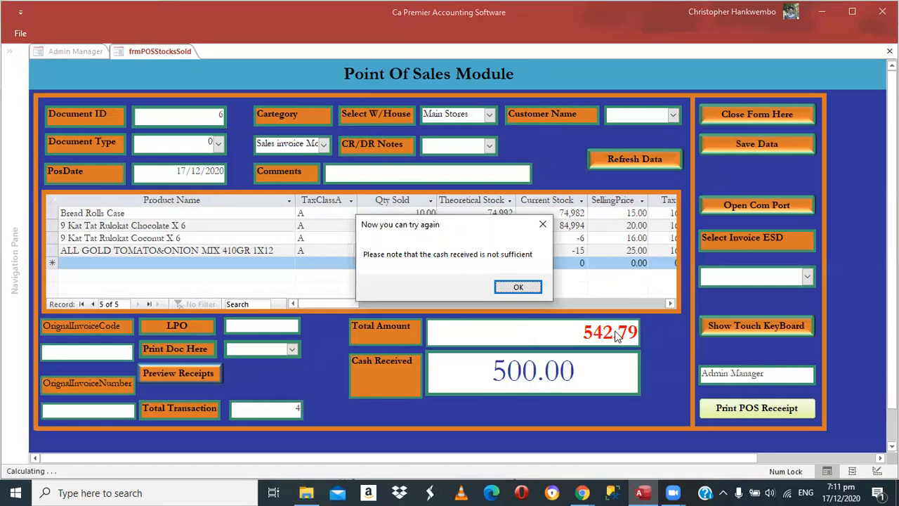
{"action": "left_click", "coordinate": [513, 288]}
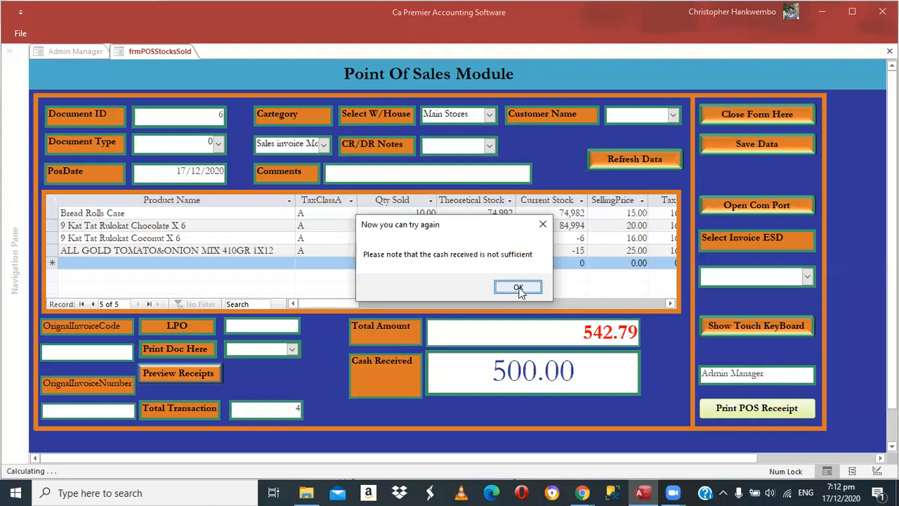
{"action": "left_click", "coordinate": [518, 288]}
Step: Clear the cash received amount and set it to 542.80
{"action": "key", "text": "Delete"}
{"action": "key", "text": "Delete"}
{"action": "key", "text": "Delete"}
{"action": "key", "text": "Delete"}
{"action": "key", "text": "Delete"}
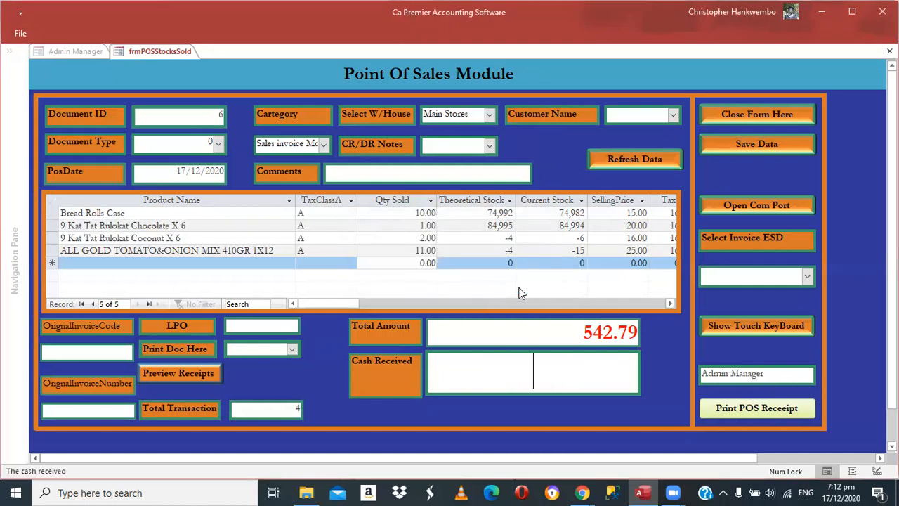
{"action": "type", "text": "542.80"}
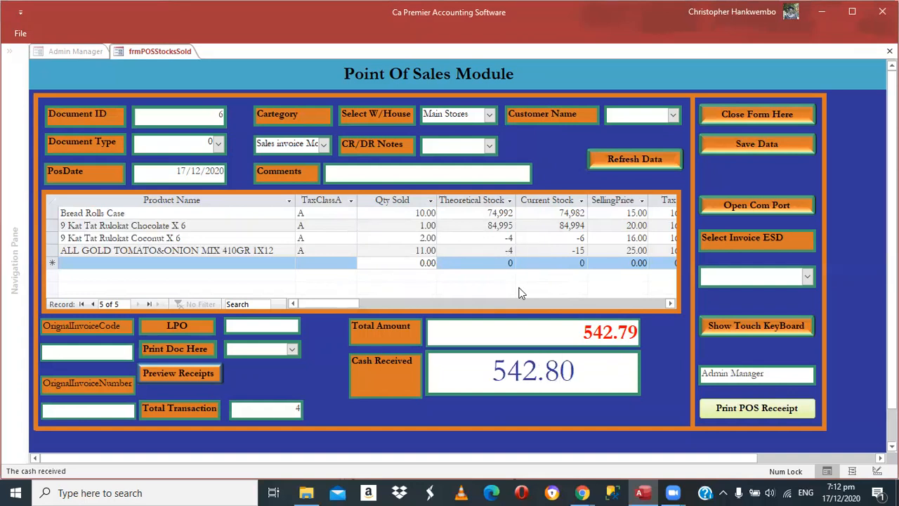
Step: Finalize the sale with the entered cash amount, acknowledging the change due and the data processing notice
{"action": "key", "text": "Return"}
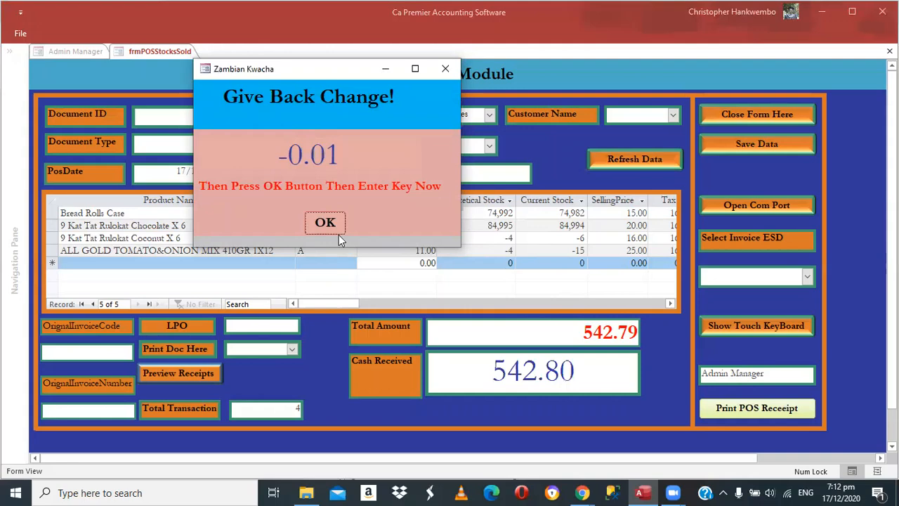
{"action": "key", "text": "Return"}
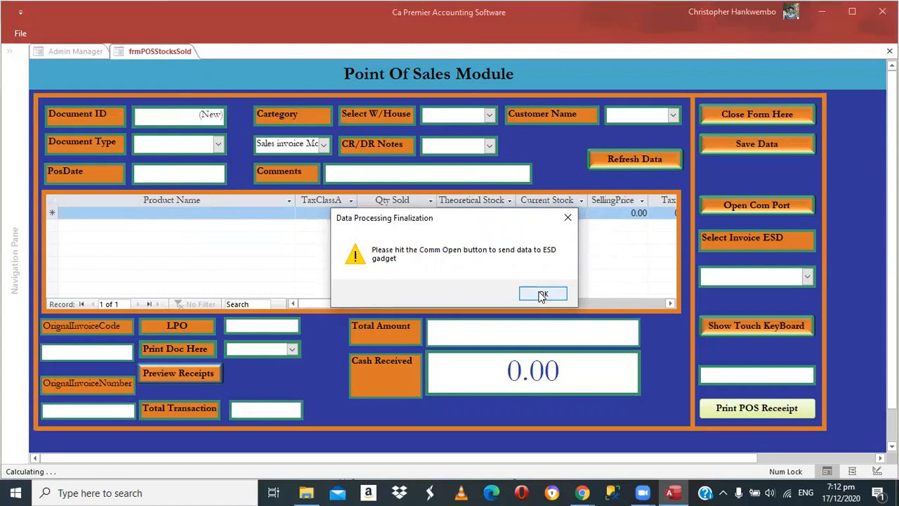
{"action": "left_click", "coordinate": [543, 294]}
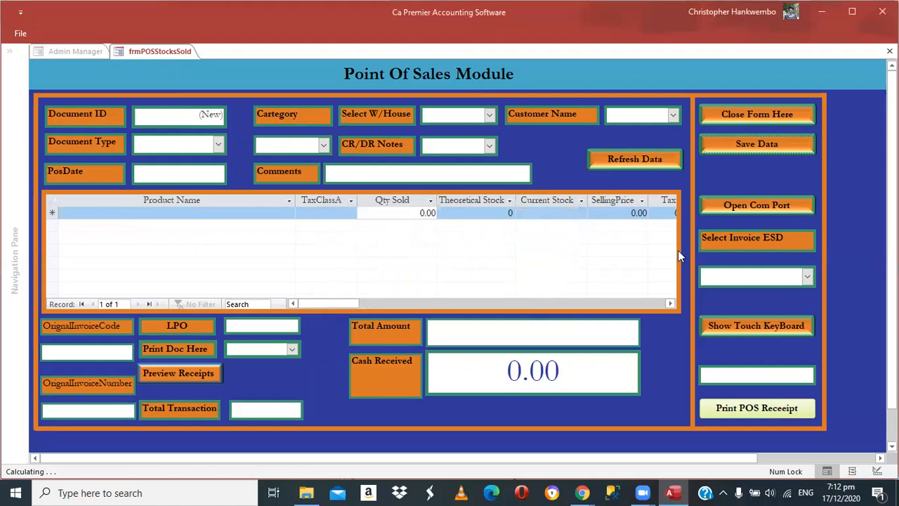
Step: Select invoice 6 for the ESD and open the com port to send its data, acknowledging the port notices
{"action": "left_click", "coordinate": [808, 279]}
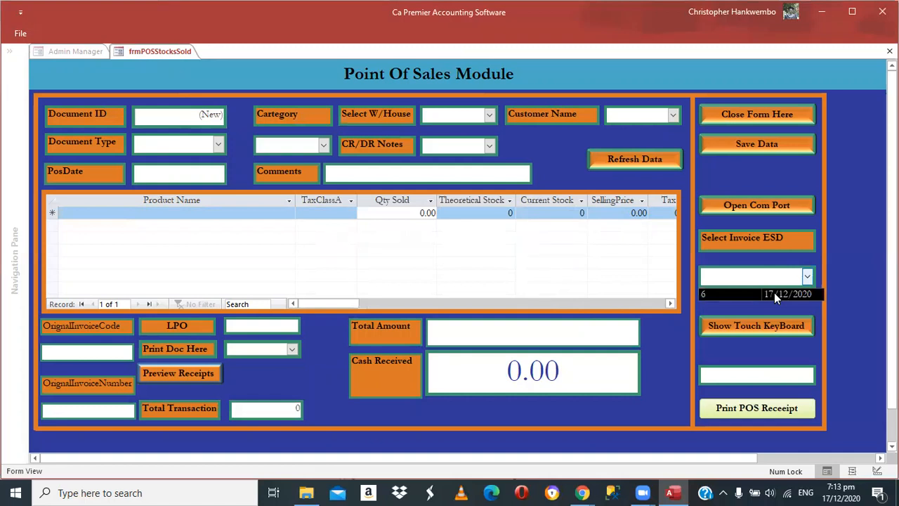
{"action": "left_click", "coordinate": [774, 294]}
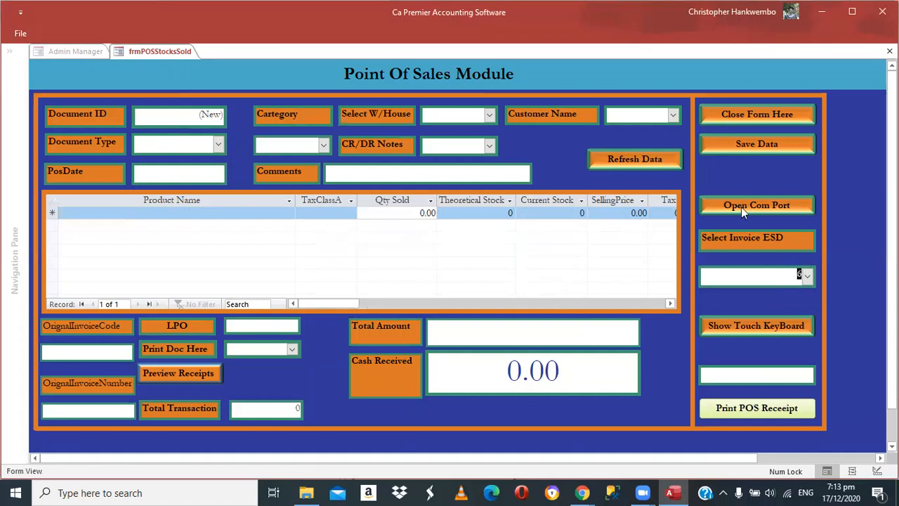
{"action": "left_click", "coordinate": [741, 207]}
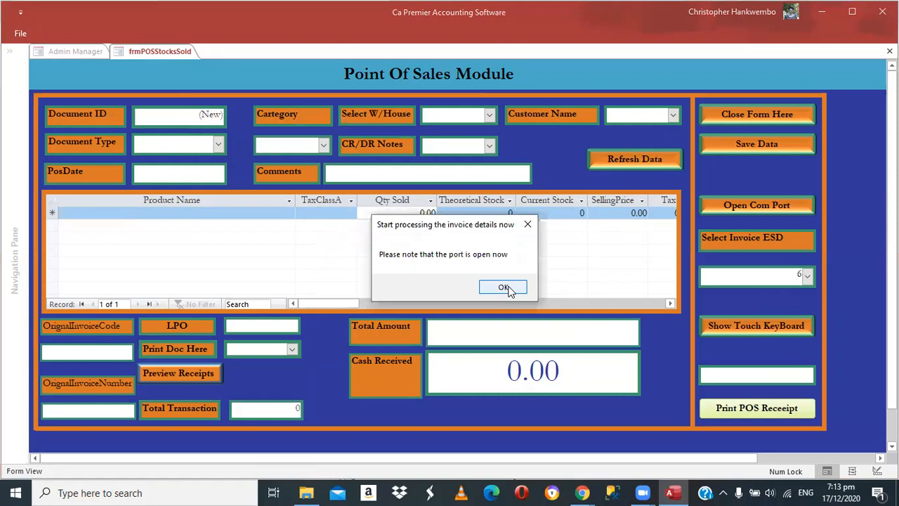
{"action": "left_click", "coordinate": [503, 287]}
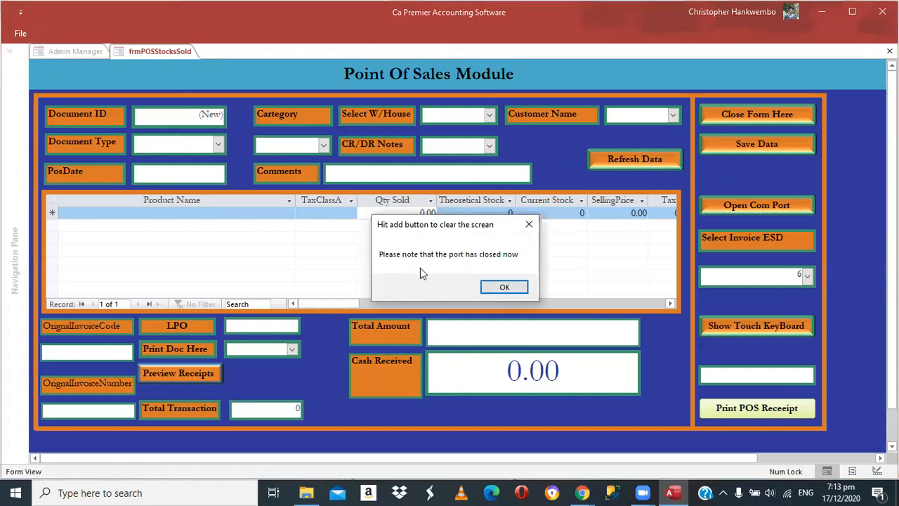
{"action": "left_click", "coordinate": [504, 288]}
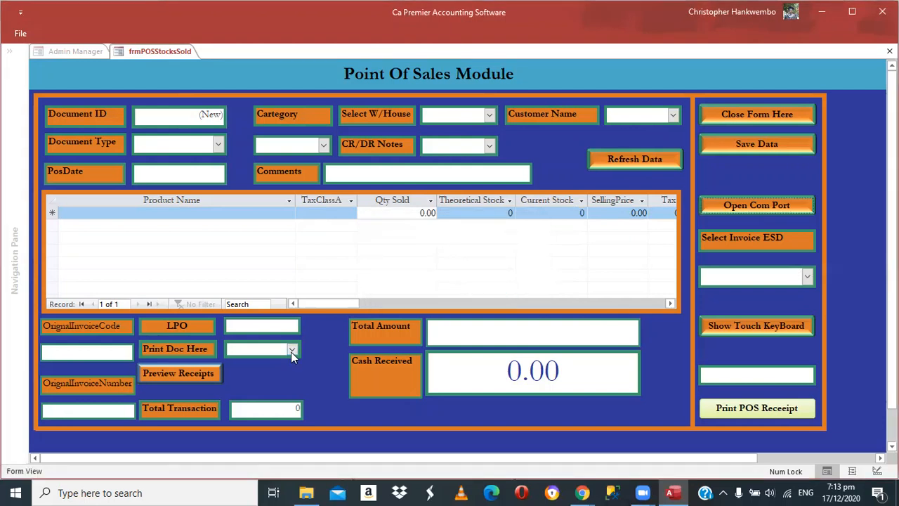
Step: Choose document 6 for printing and start printing its POS receipt
{"action": "left_click", "coordinate": [234, 376]}
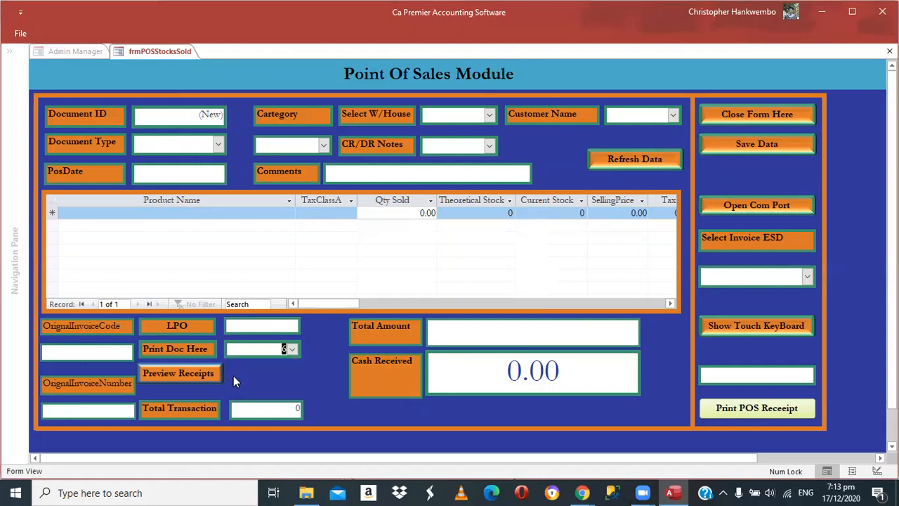
{"action": "left_click", "coordinate": [751, 408]}
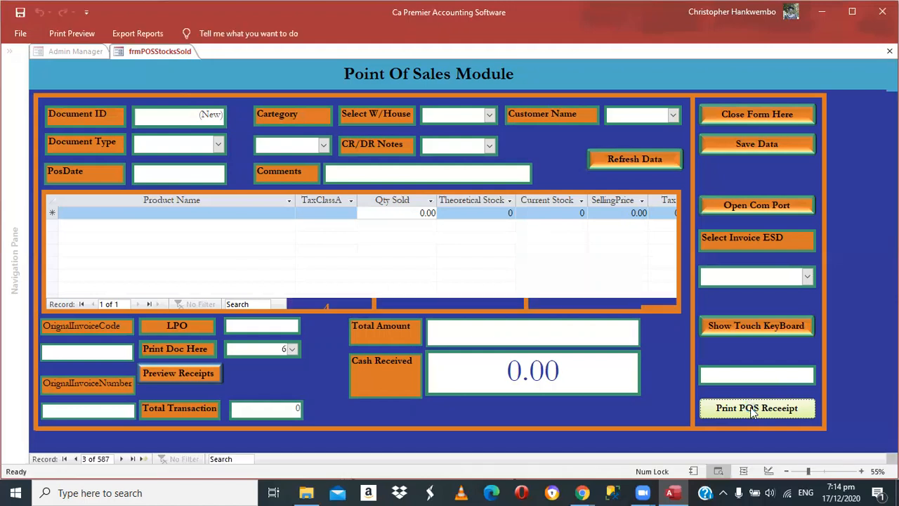
{"action": "left_click", "coordinate": [752, 410]}
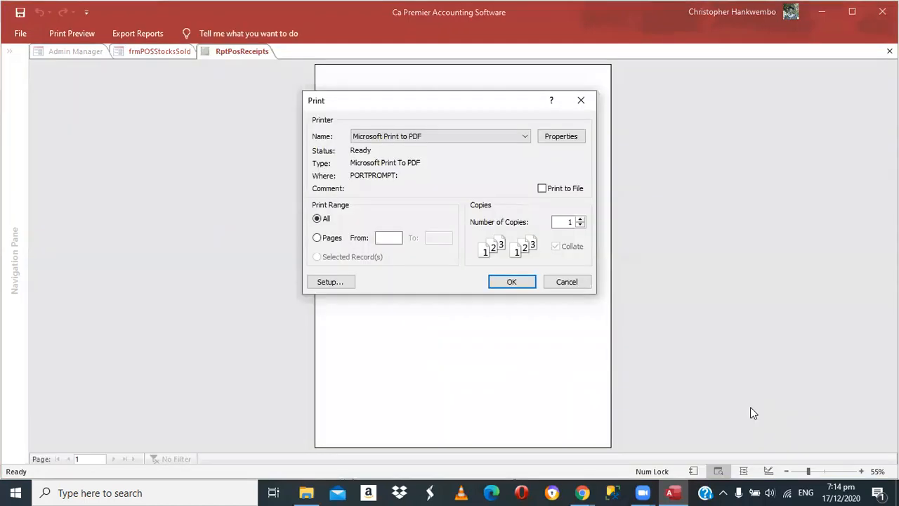
Step: Print the receipt with Microsoft Print to PDF, replacing the existing Tax Invoice POS.pdf in the Afri D folder
{"action": "left_click", "coordinate": [524, 139]}
{"action": "left_click", "coordinate": [524, 138]}
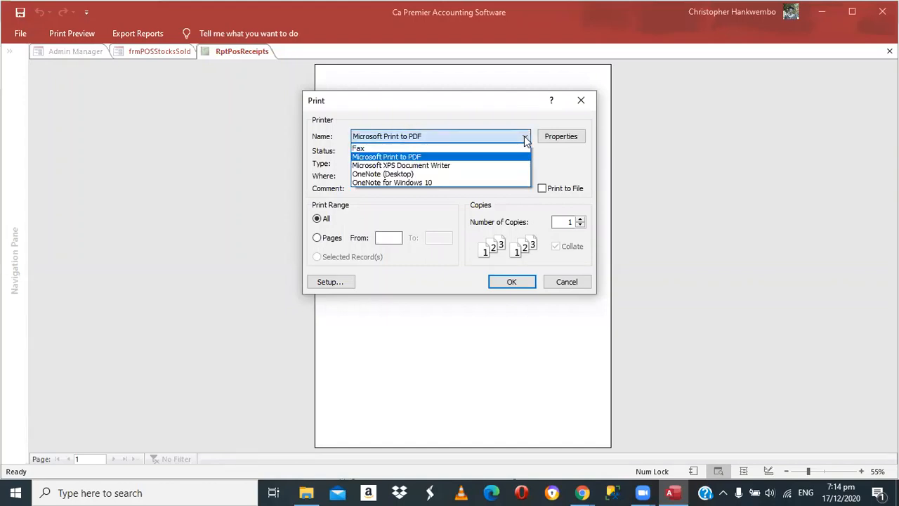
{"action": "left_click", "coordinate": [567, 159]}
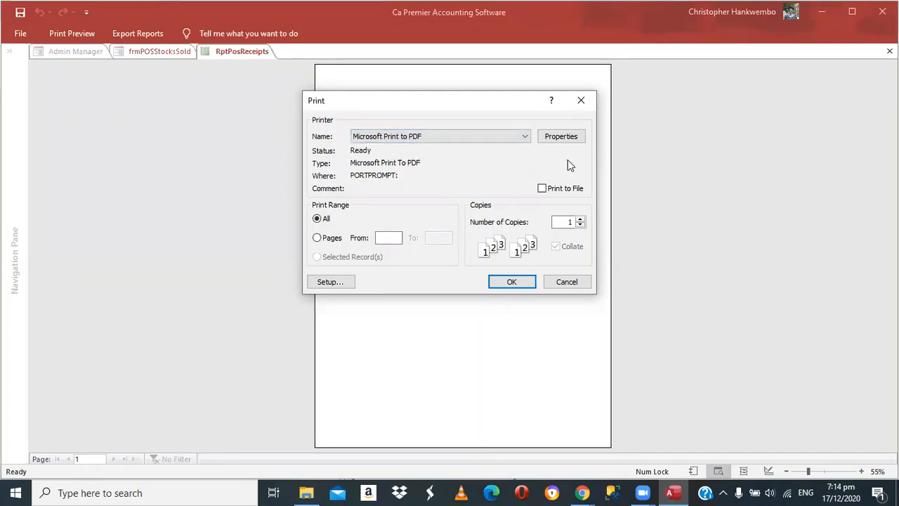
{"action": "left_click", "coordinate": [512, 283]}
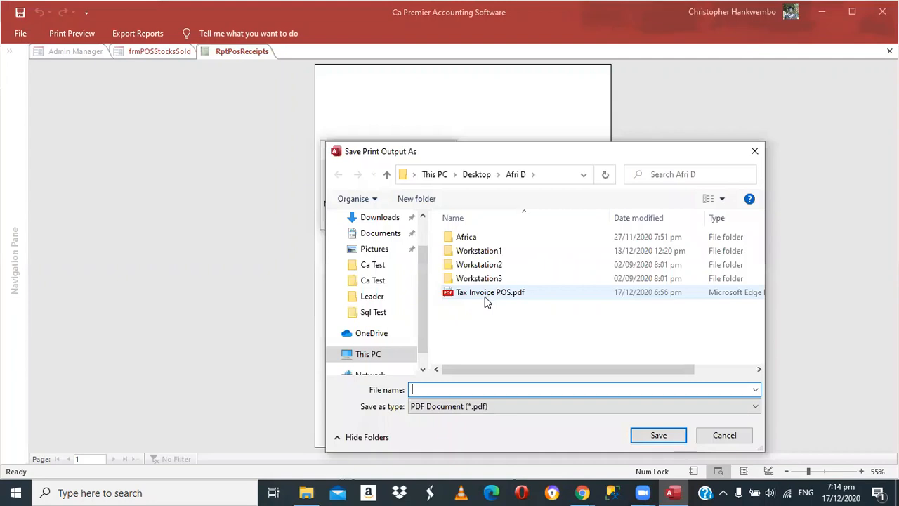
{"action": "double_click", "coordinate": [485, 297]}
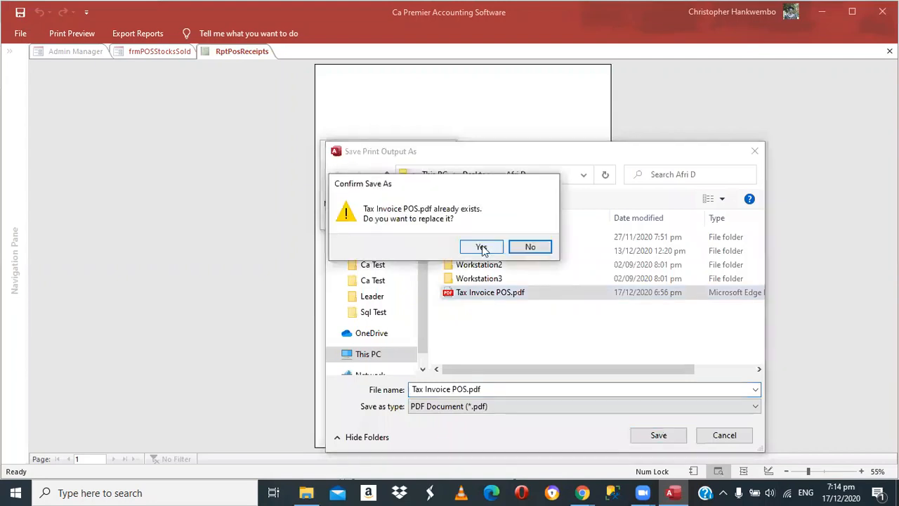
{"action": "left_click", "coordinate": [482, 248]}
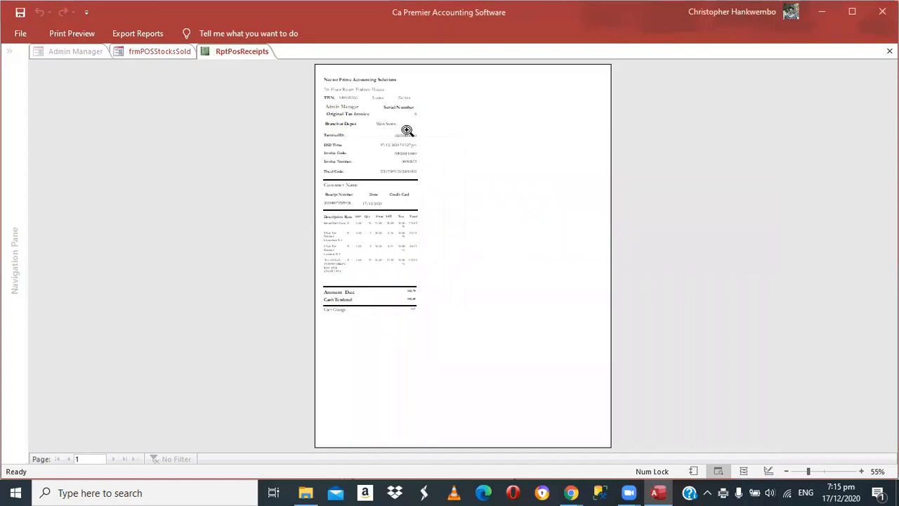
Step: Examine the receipt's fiscal details, item lines and cash totals, and close both the receipt report and the Point Of Sales form
{"action": "left_click", "coordinate": [457, 337]}
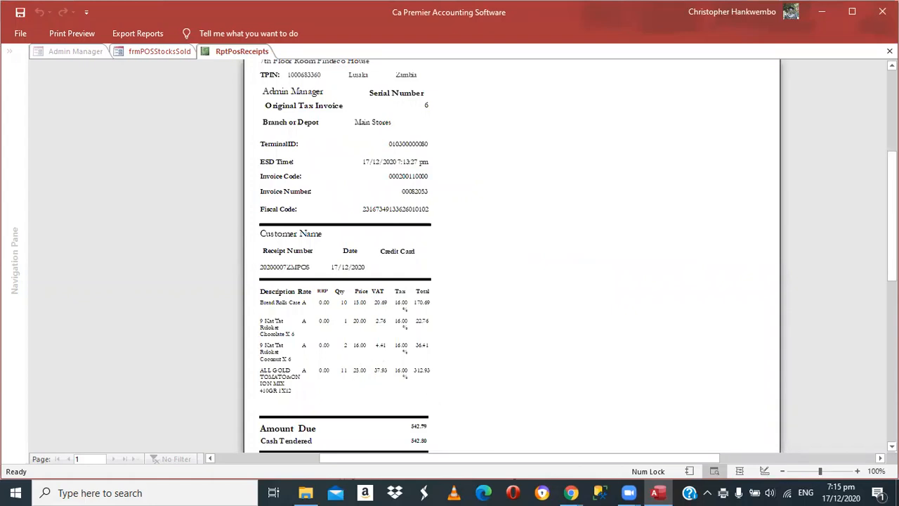
{"action": "scroll", "coordinate": [526, 429], "scroll_direction": "down", "scroll_amount": 1}
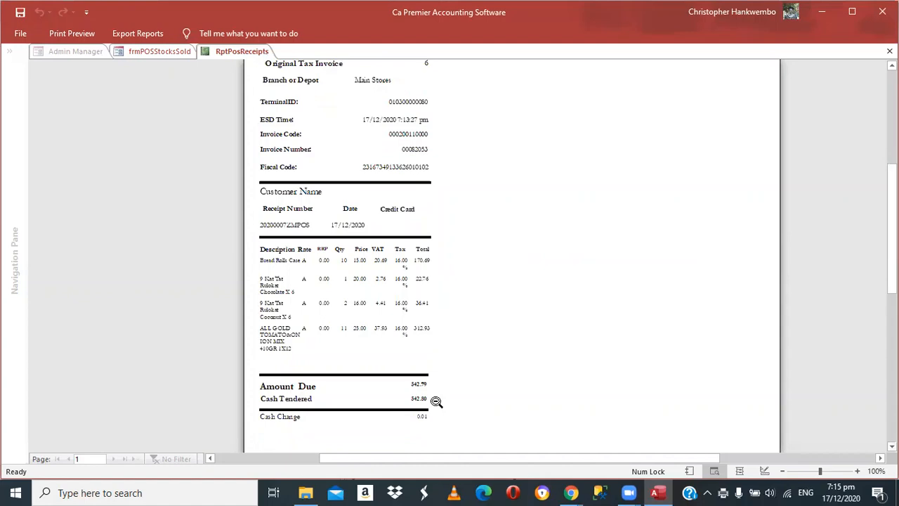
{"action": "scroll", "coordinate": [436, 401], "scroll_direction": "down", "scroll_amount": 1}
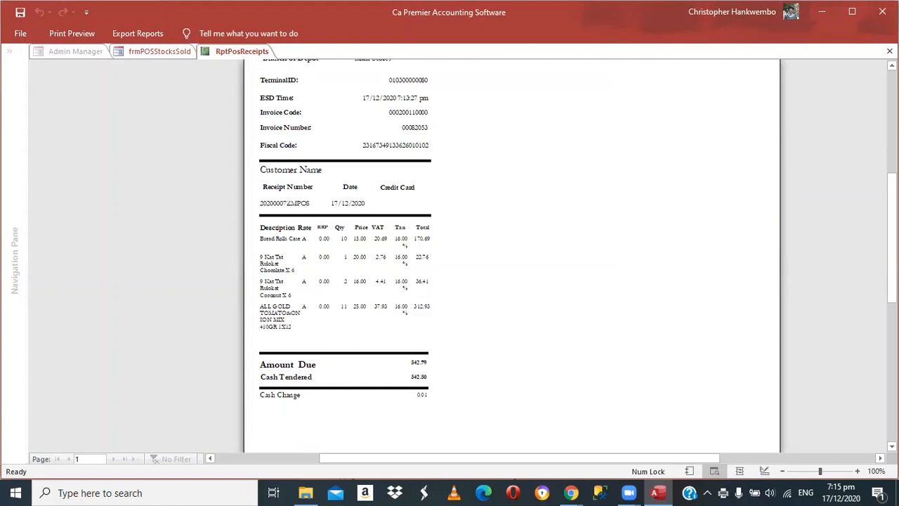
{"action": "scroll", "coordinate": [512, 257], "scroll_direction": "up", "scroll_amount": 2}
{"action": "scroll", "coordinate": [511, 256], "scroll_direction": "up", "scroll_amount": 2}
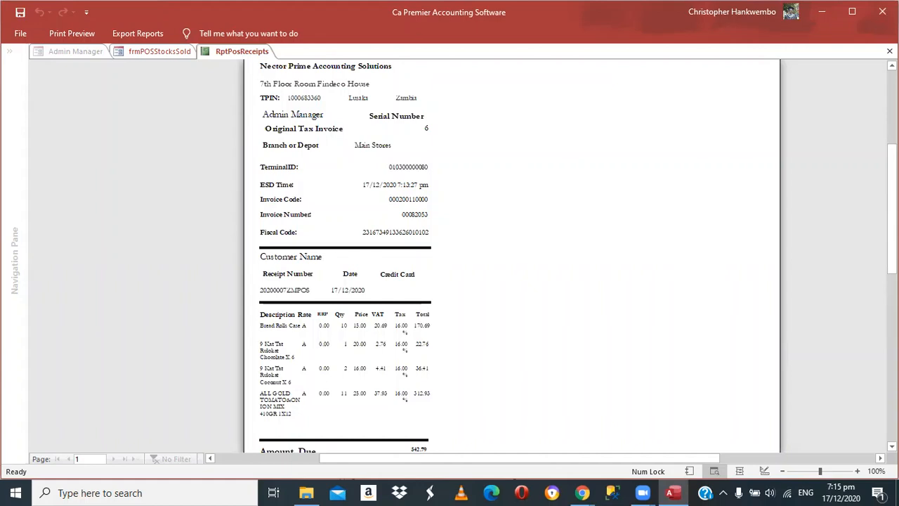
{"action": "left_click", "coordinate": [890, 51]}
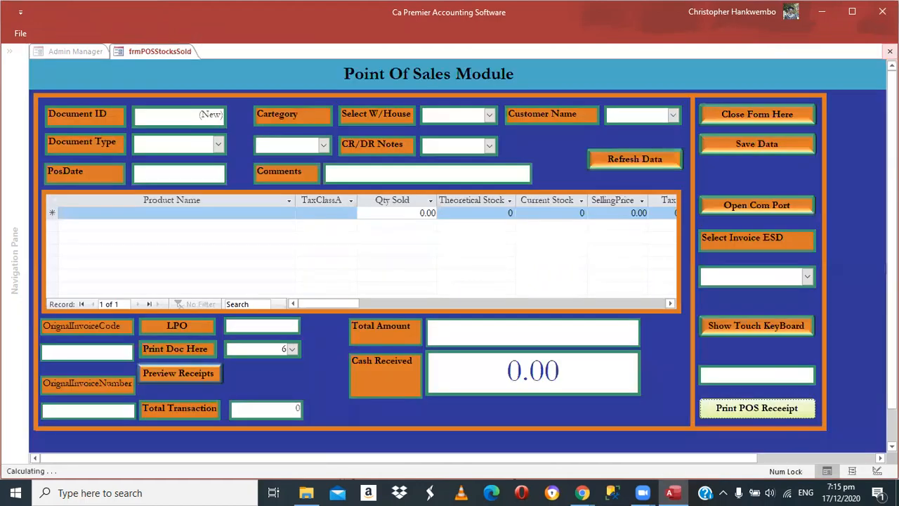
{"action": "left_click", "coordinate": [723, 117]}
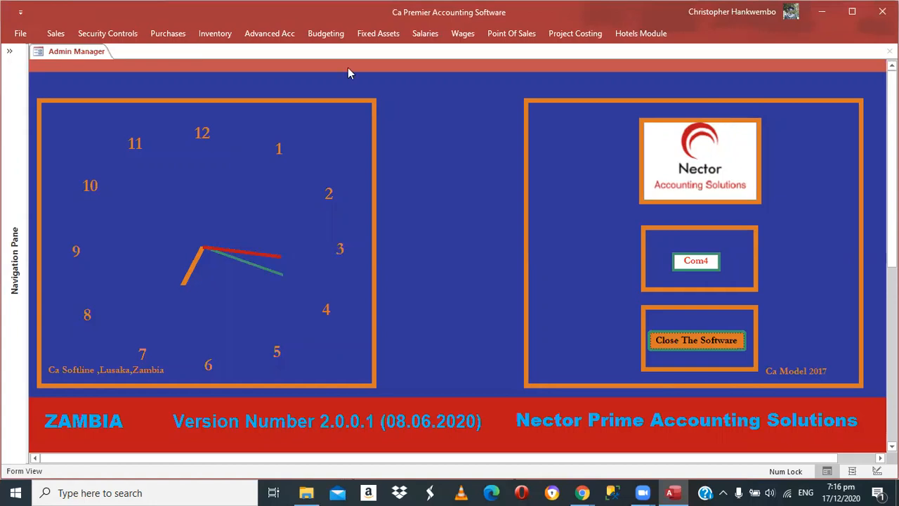
Step: Check the tax-inclusive setting of Bread Rolls Case in the New Prices form and close the form
{"action": "left_click", "coordinate": [63, 33]}
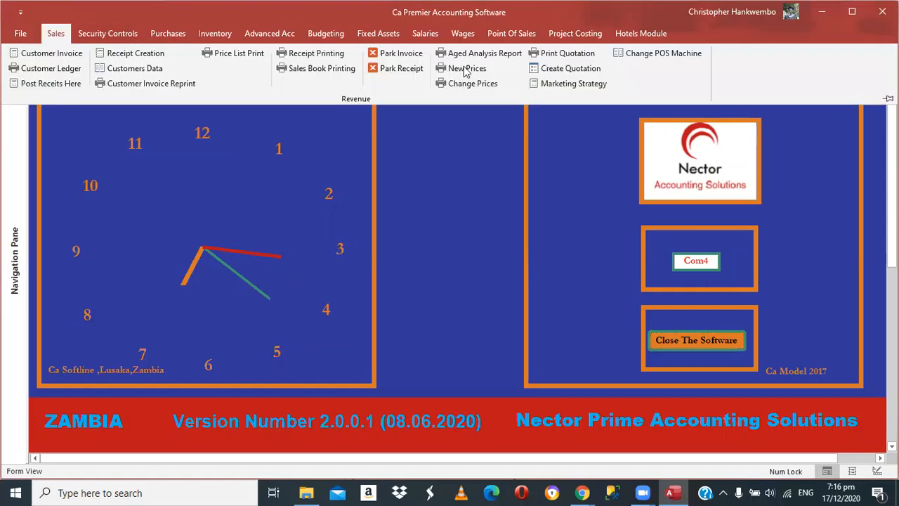
{"action": "left_click", "coordinate": [464, 68]}
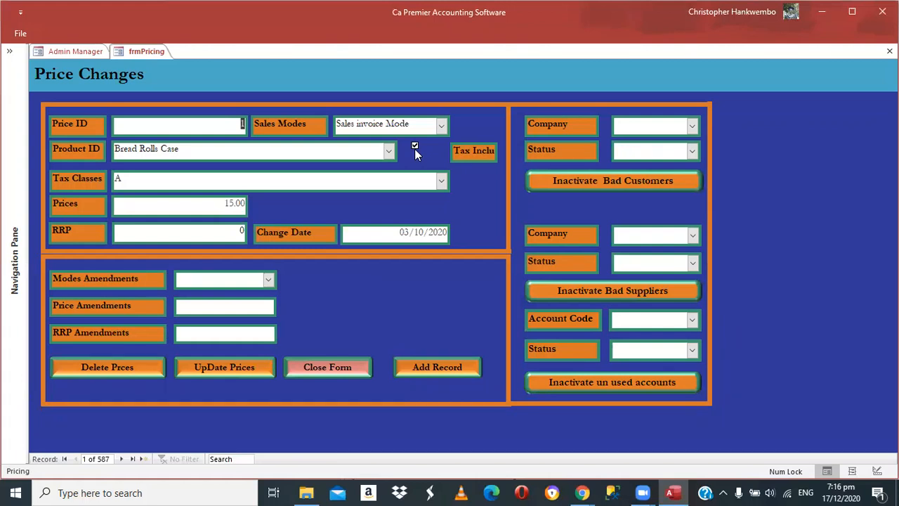
{"action": "left_click", "coordinate": [339, 368]}
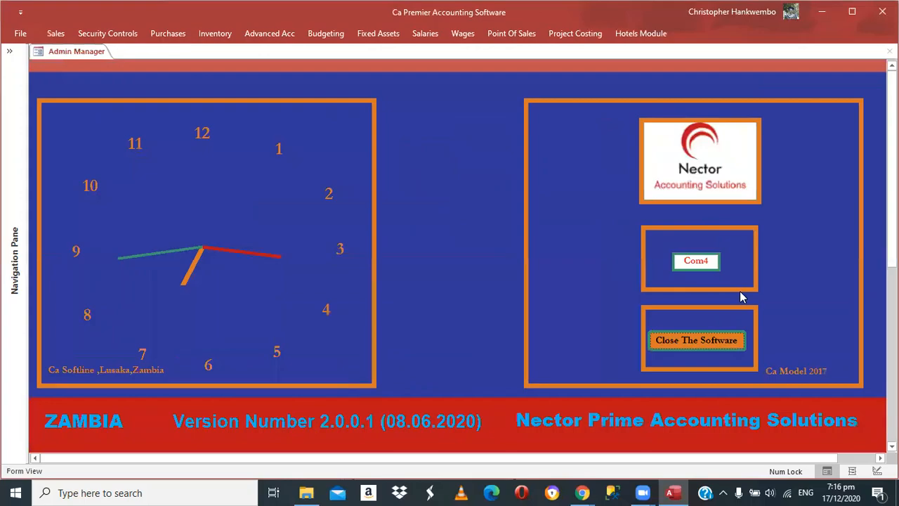